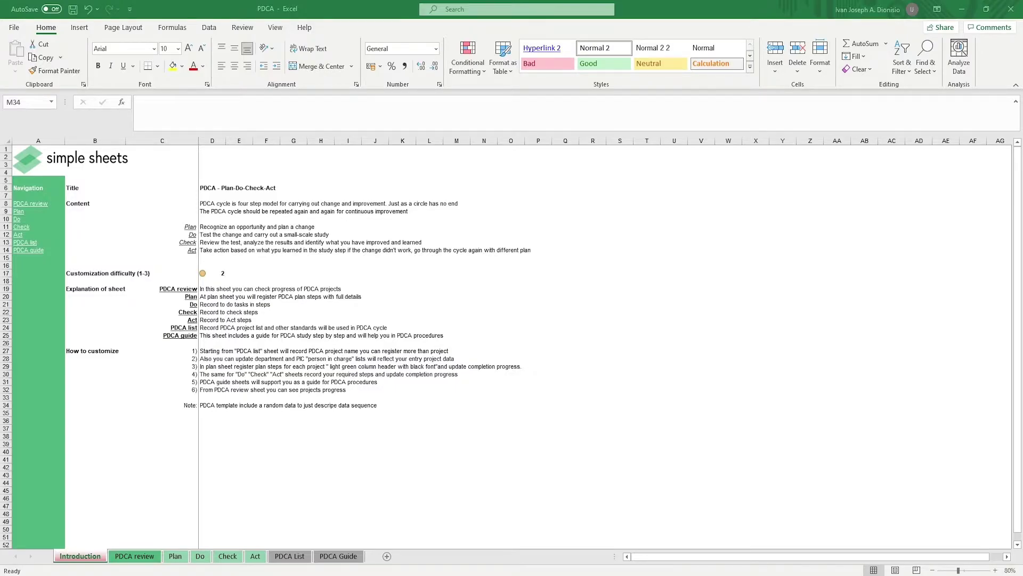
Step: Review the introduction's PDCA title, cycle description, difficulty rating and customization instructions
{"action": "left_click", "coordinate": [235, 186]}
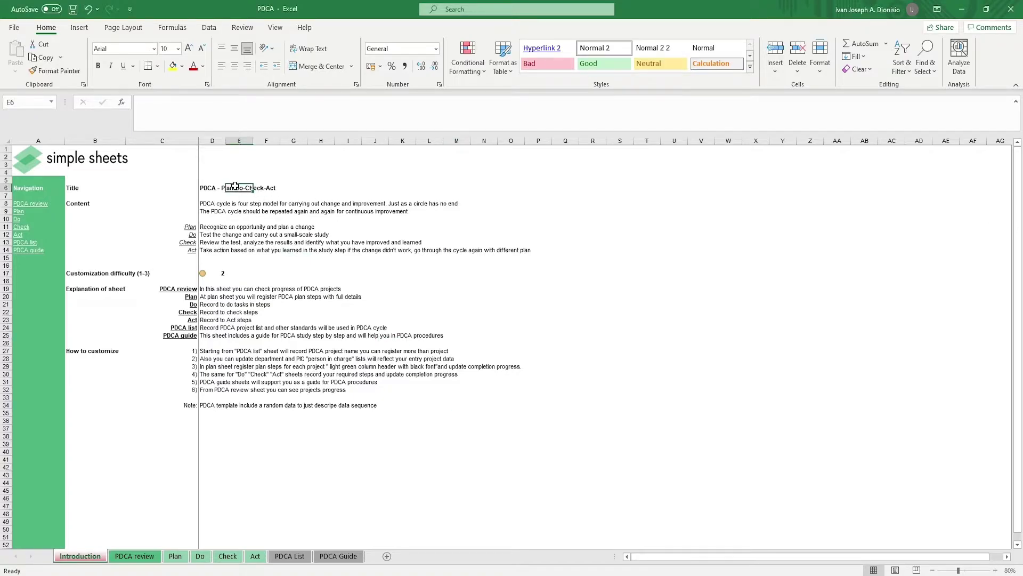
{"action": "left_click_drag", "start_coordinate": [202, 205], "coordinate": [209, 251]}
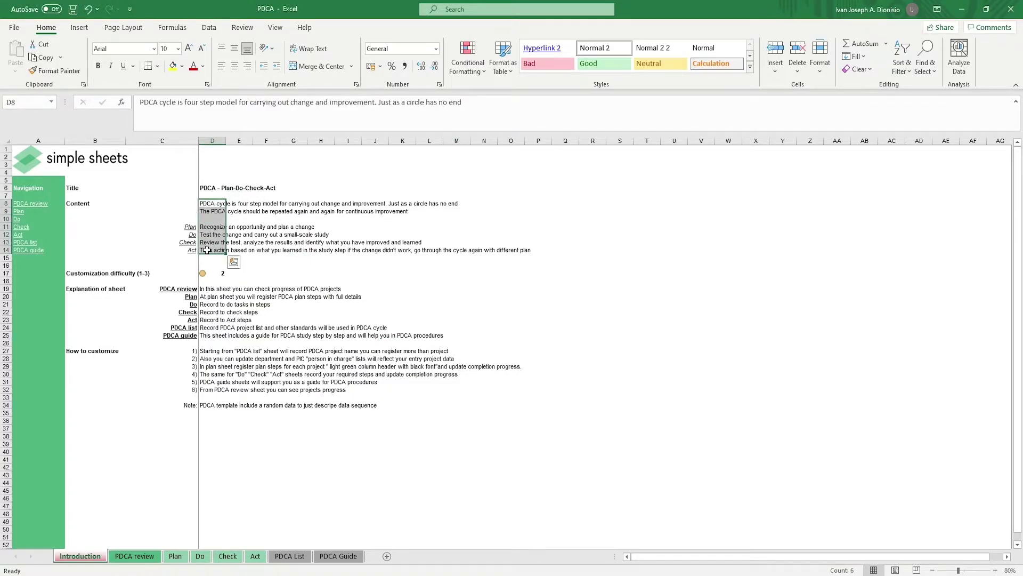
{"action": "left_click", "coordinate": [311, 258]}
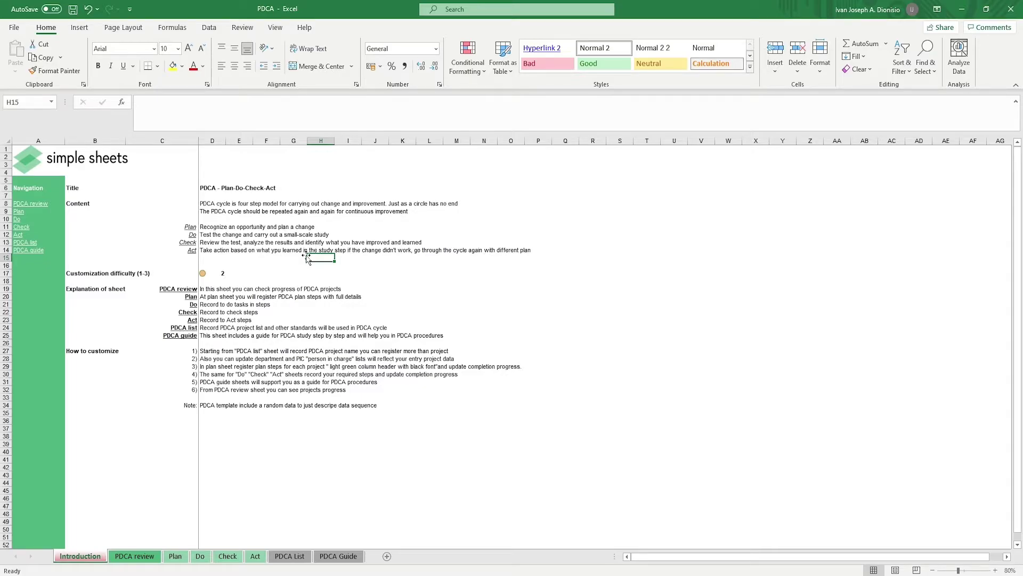
{"action": "left_click", "coordinate": [224, 273]}
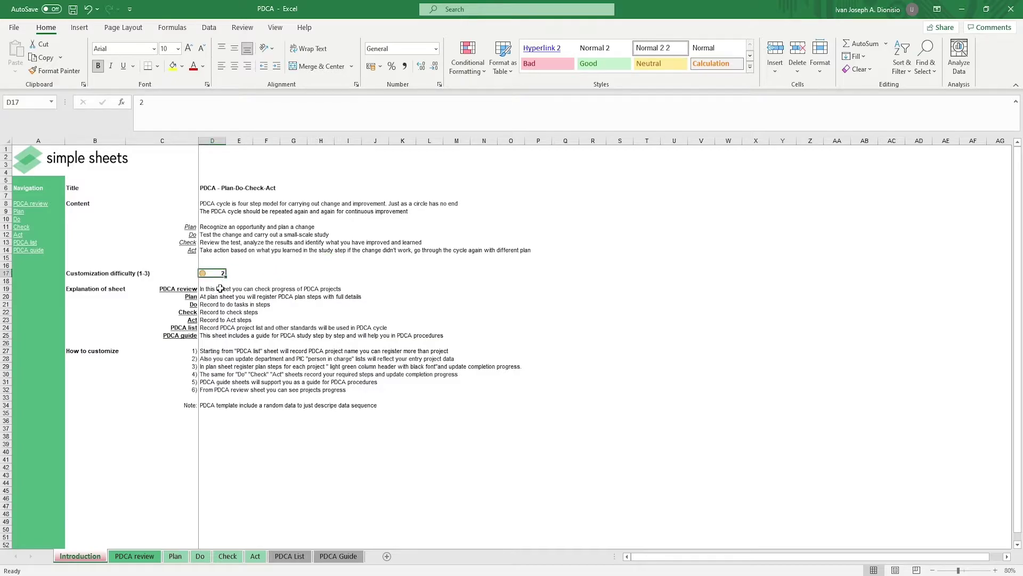
{"action": "left_click", "coordinate": [221, 289]}
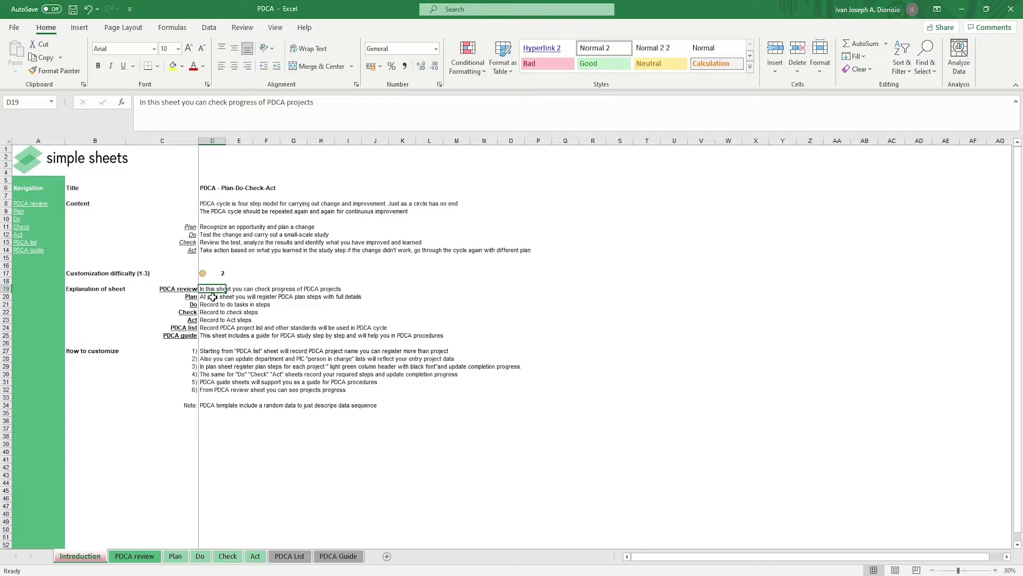
{"action": "left_click", "coordinate": [203, 351]}
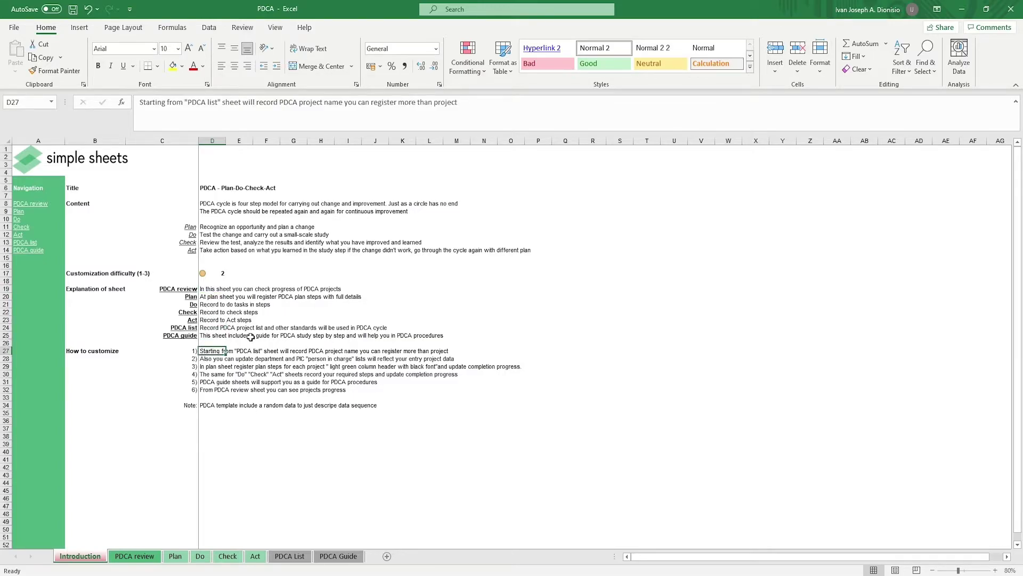
Step: Go to the PDCA List sheet and inspect the Project list, Project code, Departments and Members list headers
{"action": "left_click", "coordinate": [298, 557]}
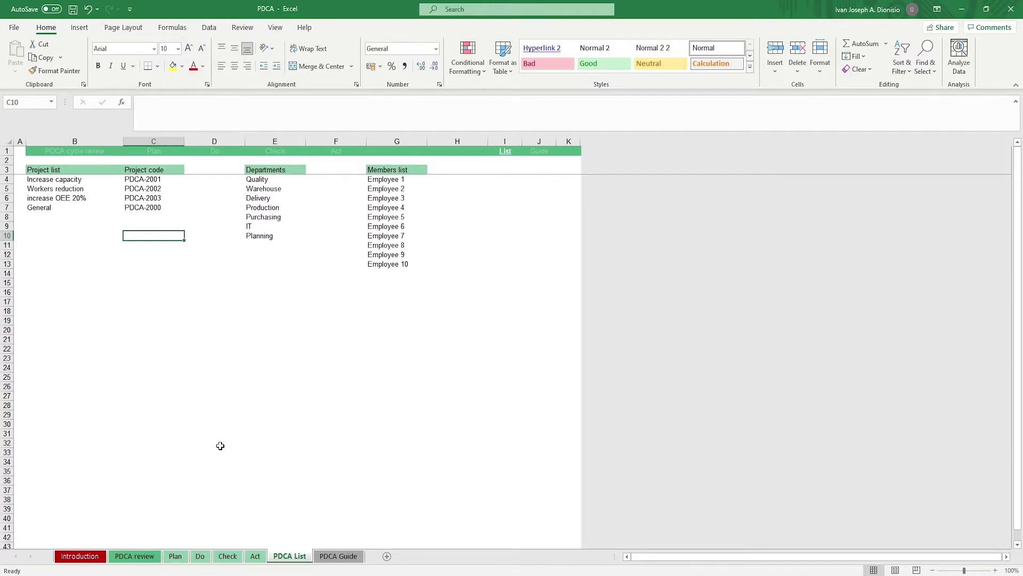
{"action": "left_click", "coordinate": [69, 170]}
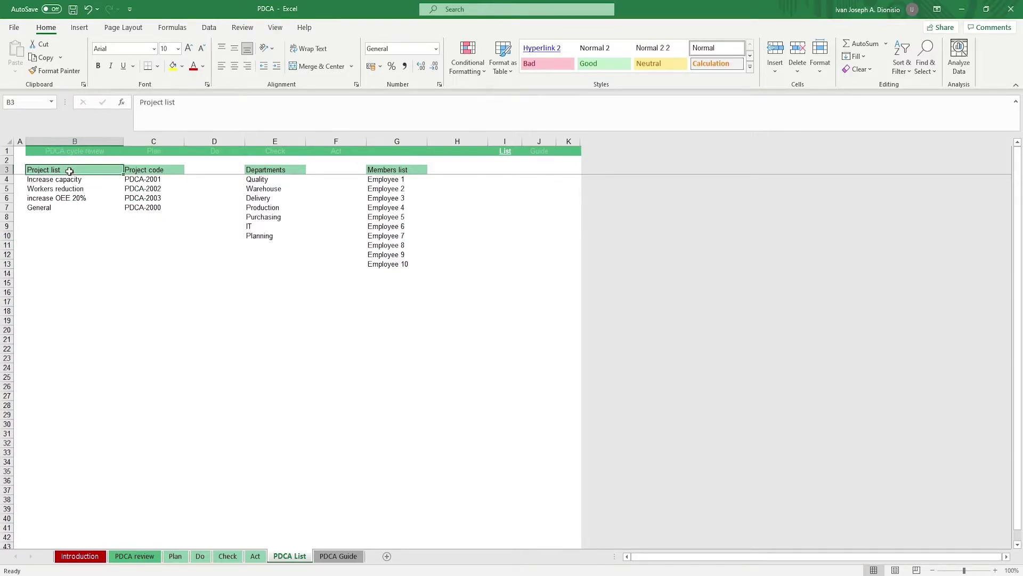
{"action": "left_click", "coordinate": [144, 170]}
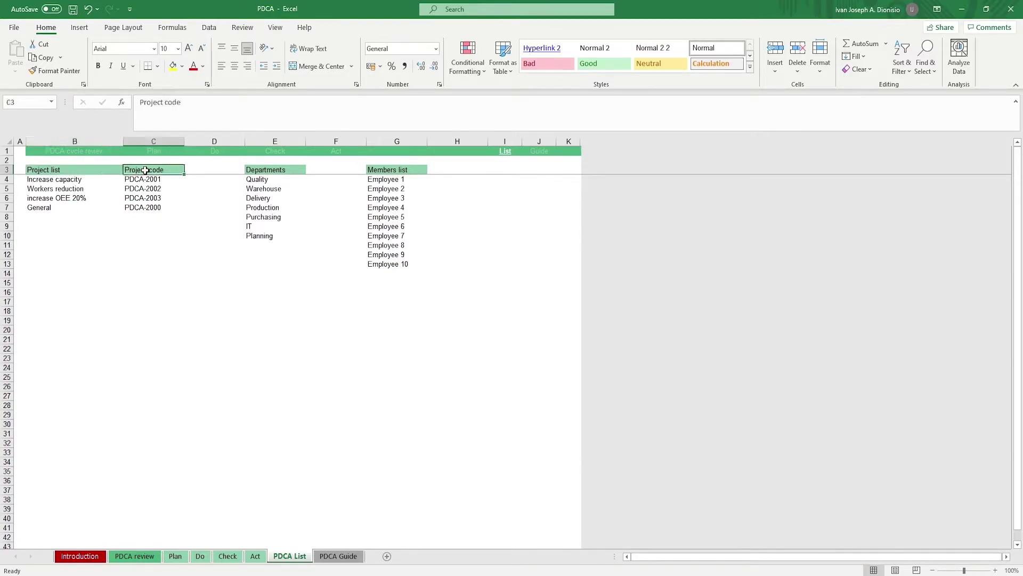
{"action": "left_click", "coordinate": [272, 170]}
{"action": "left_click", "coordinate": [382, 169]}
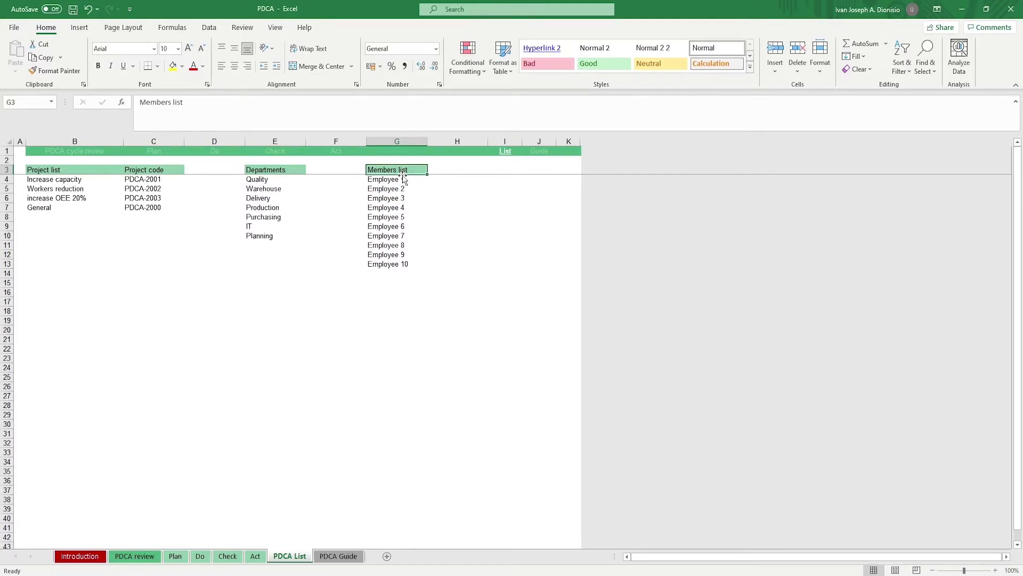
{"action": "left_click", "coordinate": [176, 557]}
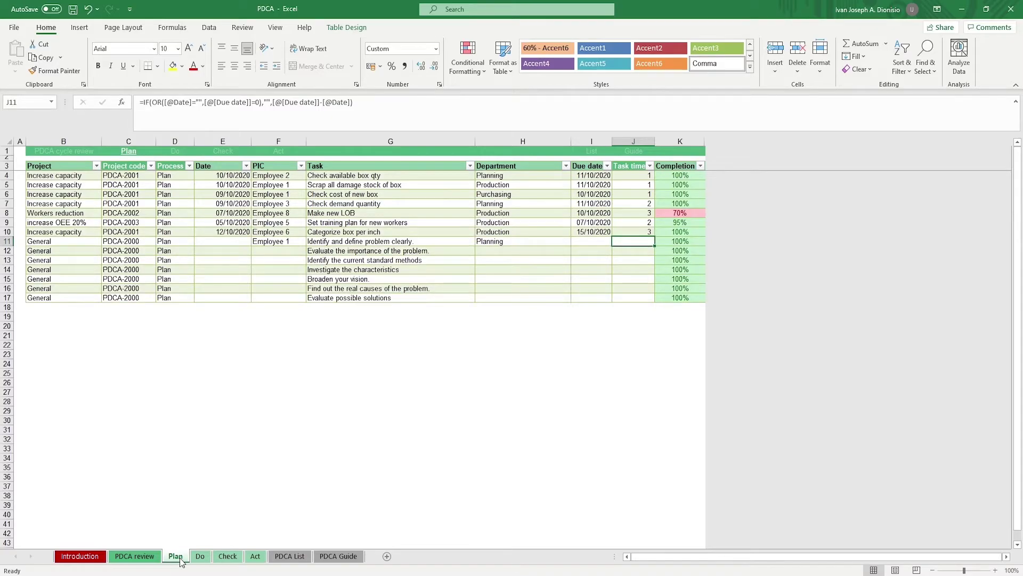
{"action": "left_click", "coordinate": [73, 167]}
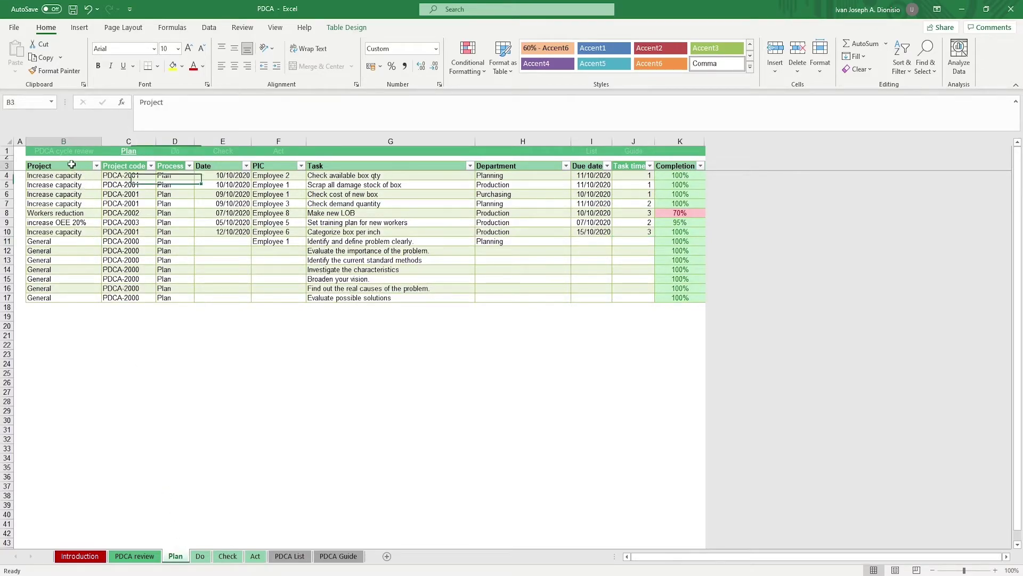
{"action": "key", "text": "Right"}
{"action": "key", "text": "Right"}
{"action": "key", "text": "Right"}
{"action": "key", "text": "Right"}
{"action": "key", "text": "Right"}
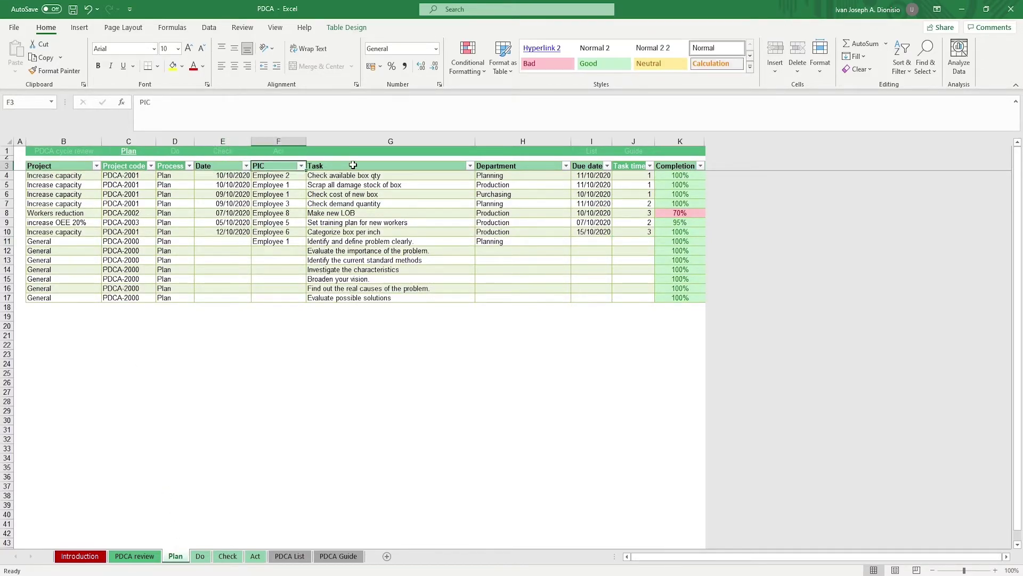
{"action": "key", "text": "Right"}
{"action": "key", "text": "Right"}
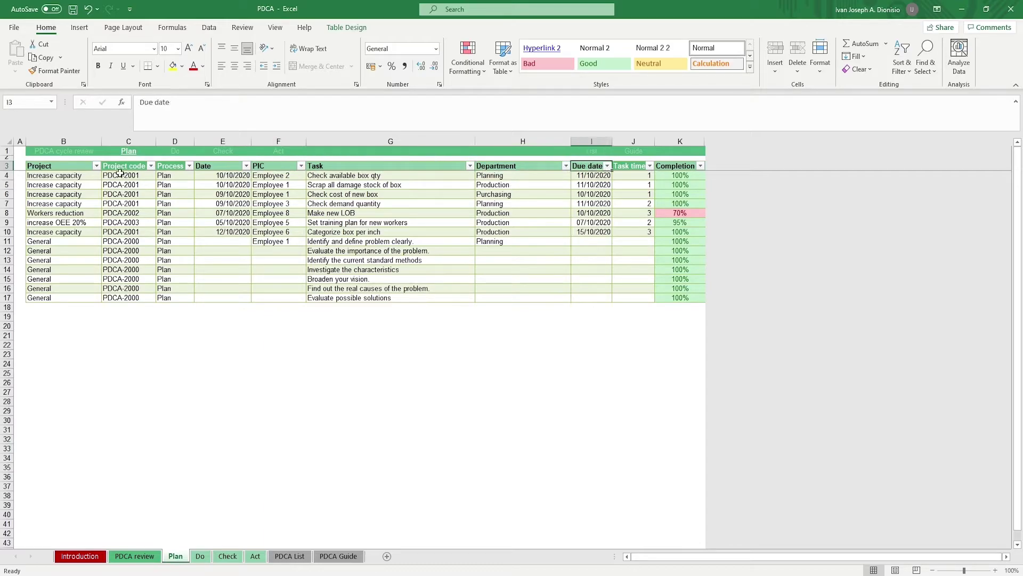
{"action": "left_click", "coordinate": [122, 158]}
{"action": "left_click", "coordinate": [135, 184]}
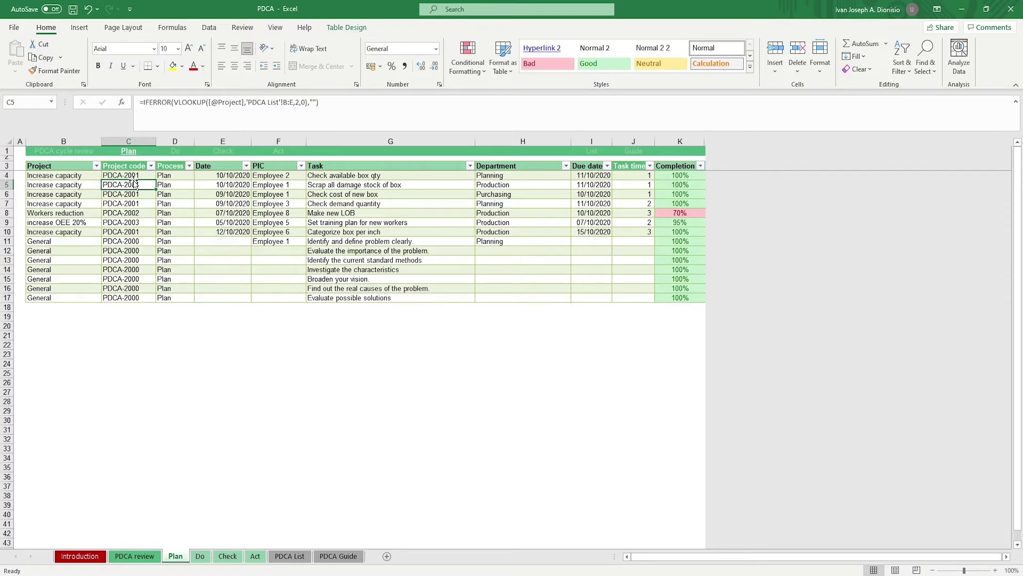
{"action": "left_click", "coordinate": [87, 177]}
{"action": "left_click", "coordinate": [107, 176]}
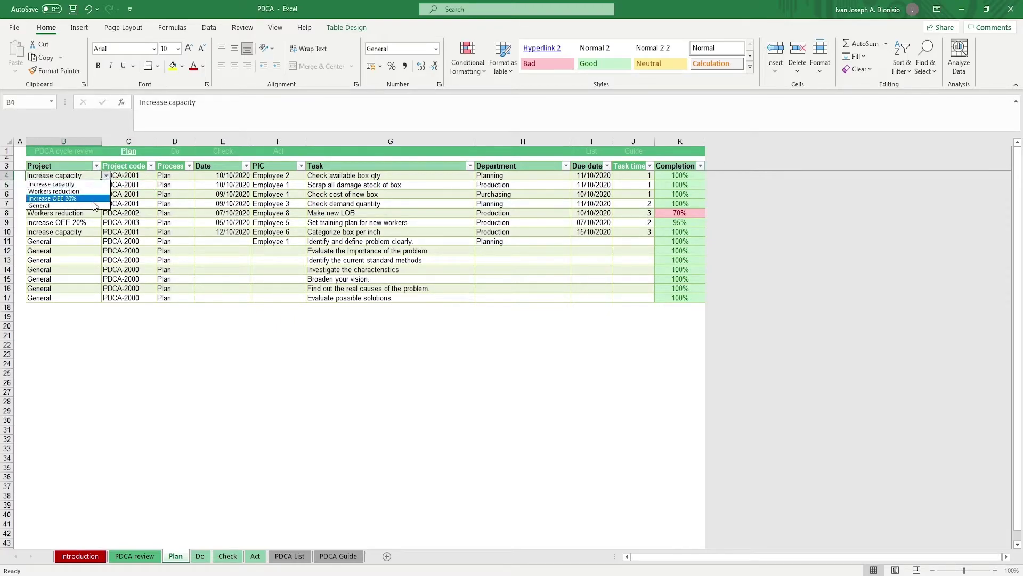
{"action": "left_click", "coordinate": [153, 176]}
{"action": "left_click", "coordinate": [237, 182]}
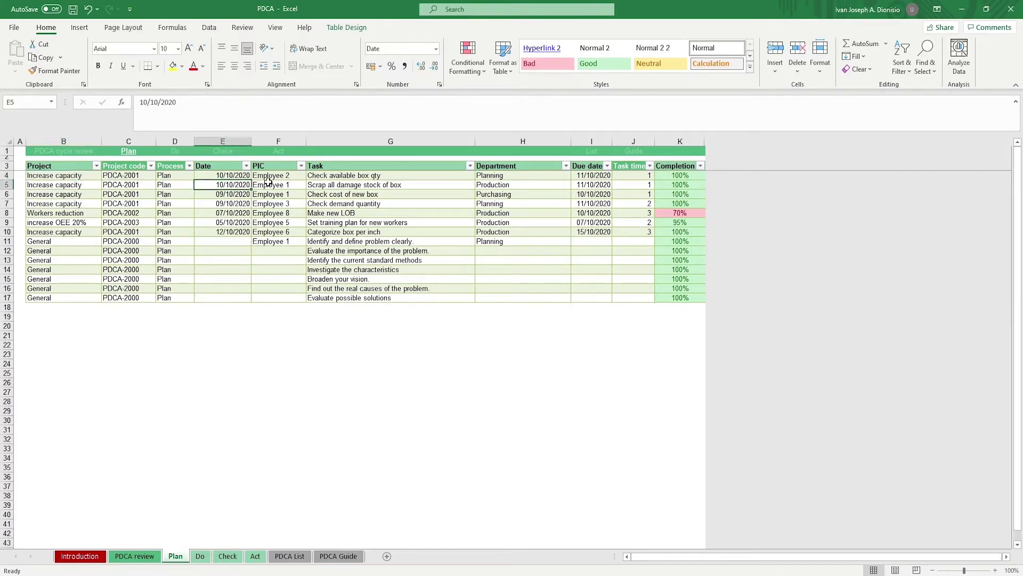
{"action": "left_click", "coordinate": [272, 185]}
{"action": "left_click", "coordinate": [311, 185]}
{"action": "left_click", "coordinate": [311, 185]}
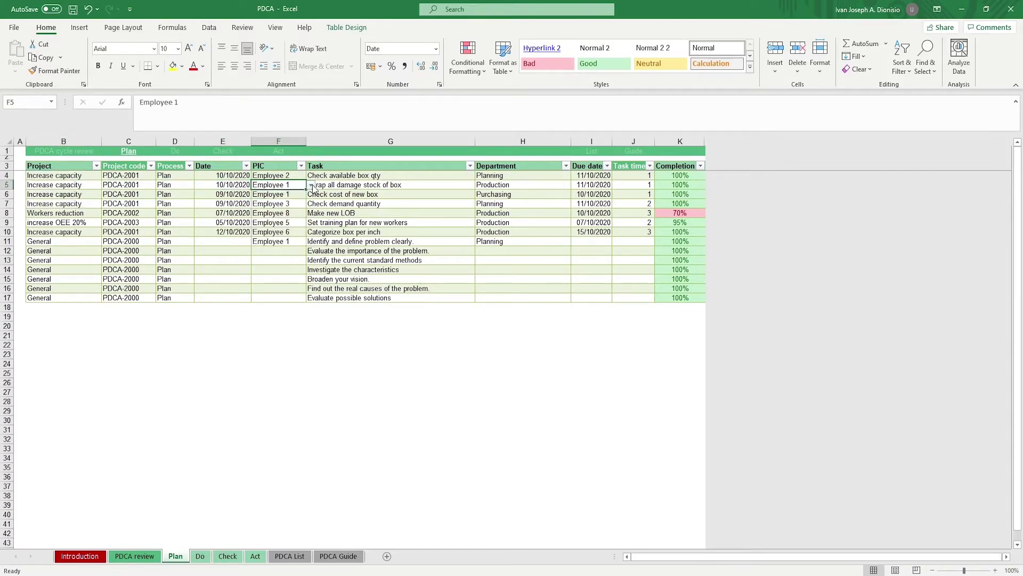
{"action": "left_click", "coordinate": [325, 186]}
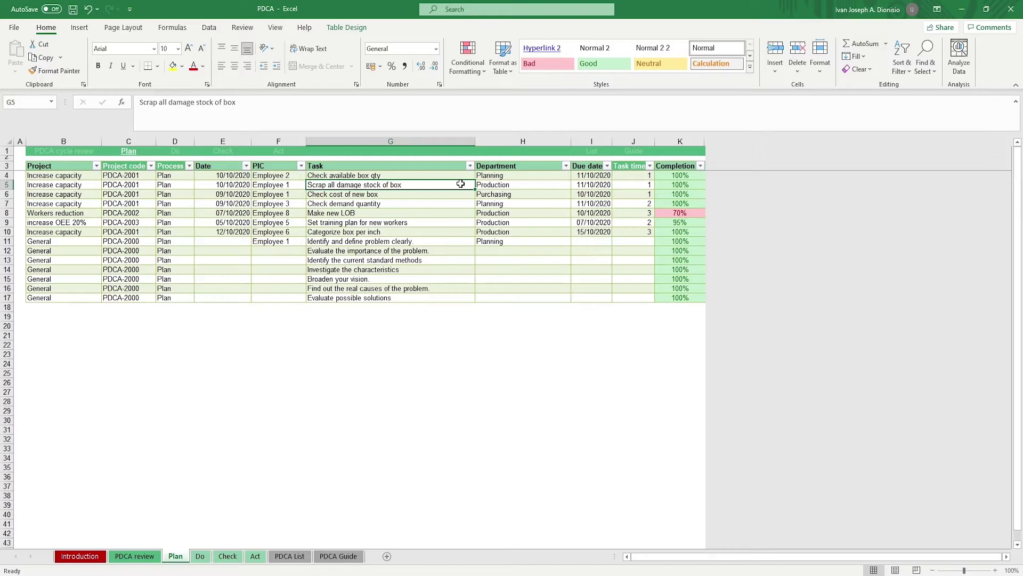
{"action": "left_click", "coordinate": [490, 185]}
{"action": "left_click", "coordinate": [577, 185]}
{"action": "left_click", "coordinate": [576, 185]}
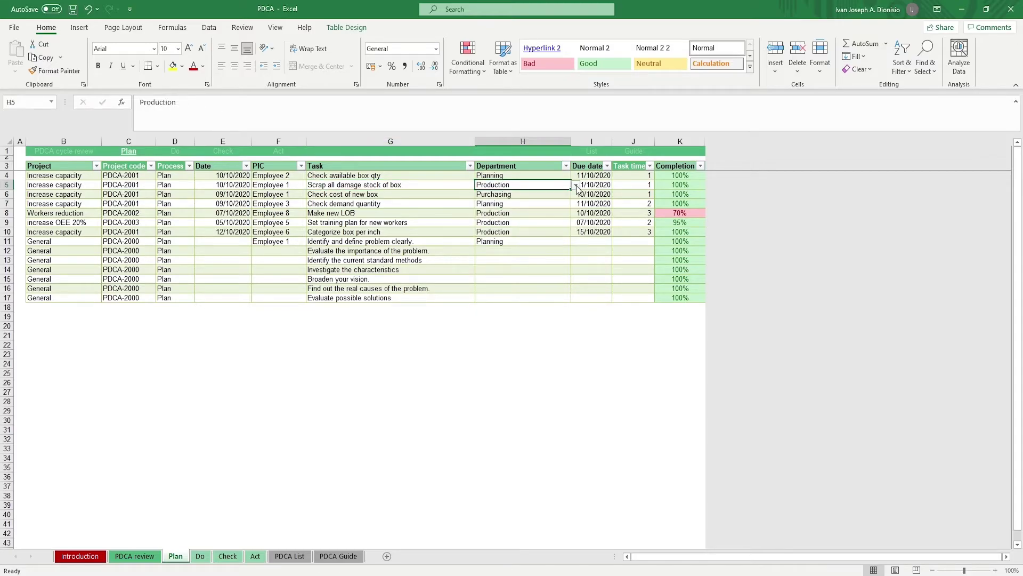
{"action": "left_click", "coordinate": [588, 185]}
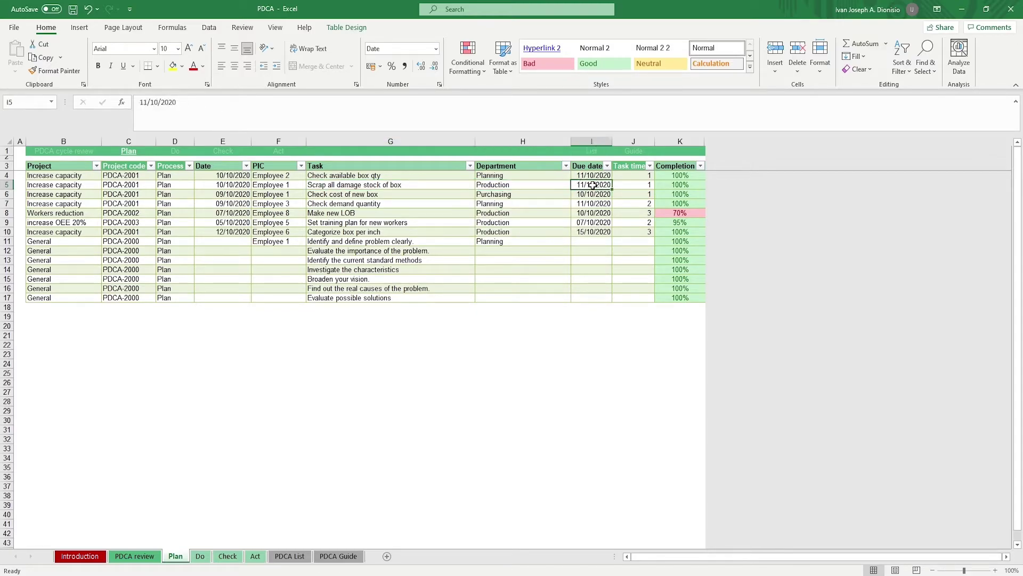
{"action": "left_click", "coordinate": [681, 184]}
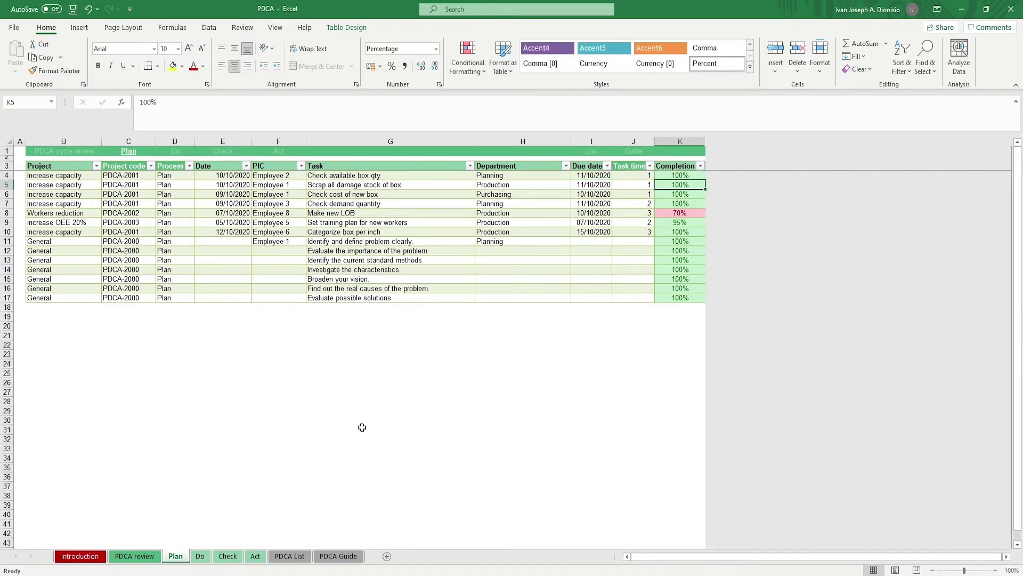
Step: Step through the Do, Check and Act sheets, ending on the Act table's Completion column
{"action": "left_click", "coordinate": [202, 556]}
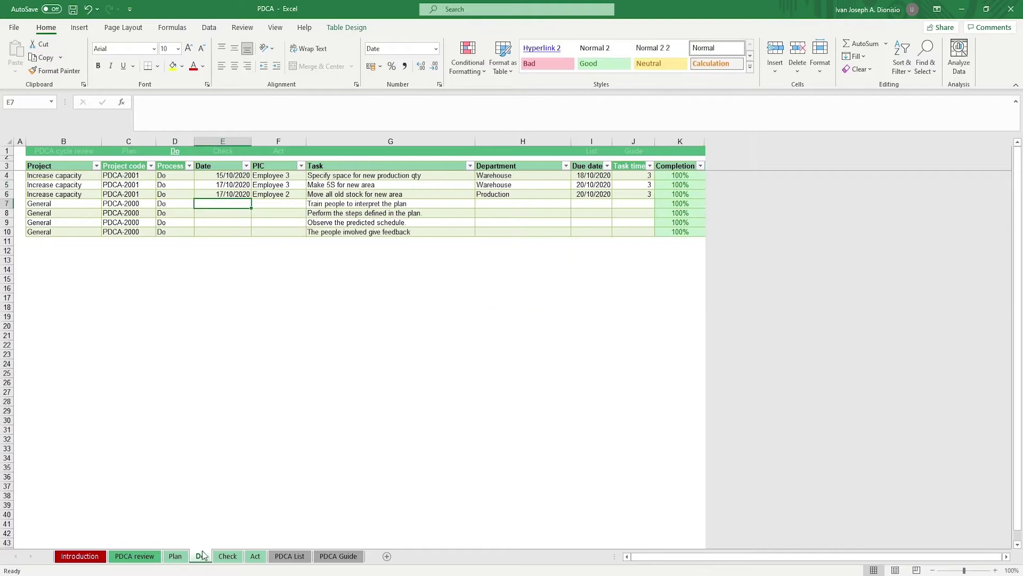
{"action": "left_click", "coordinate": [69, 167]}
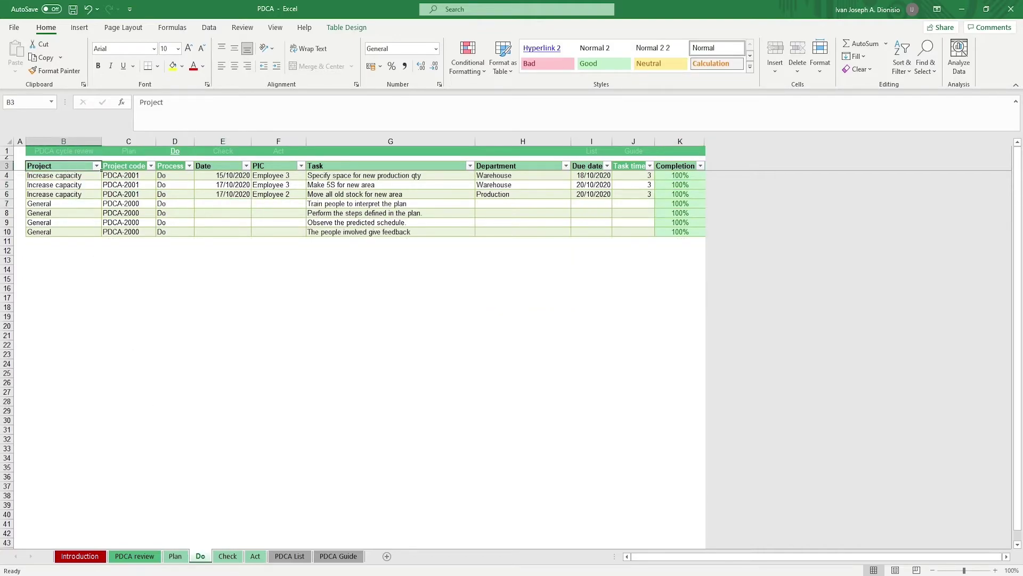
{"action": "left_click", "coordinate": [228, 556]}
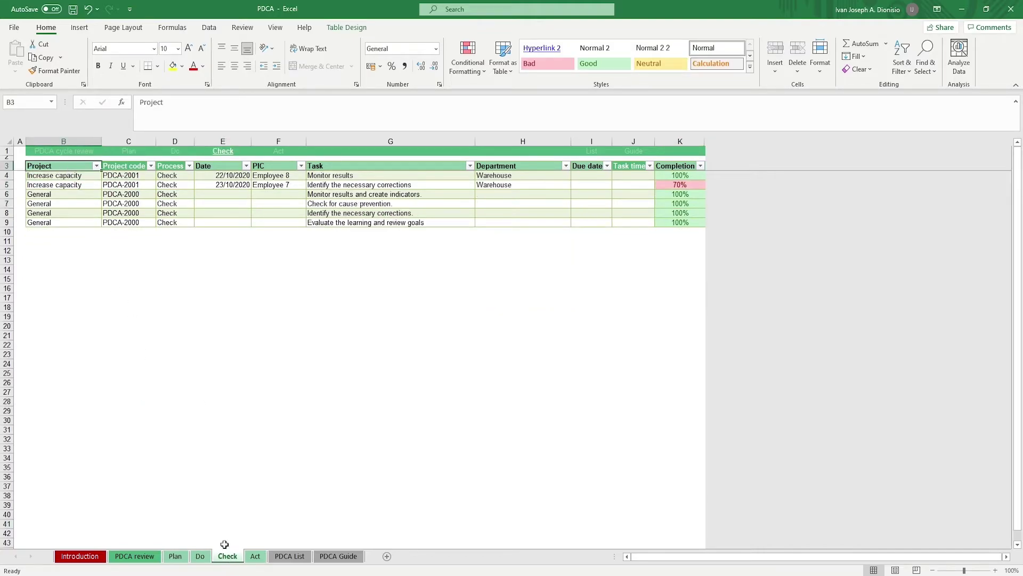
{"action": "left_click", "coordinate": [255, 556]}
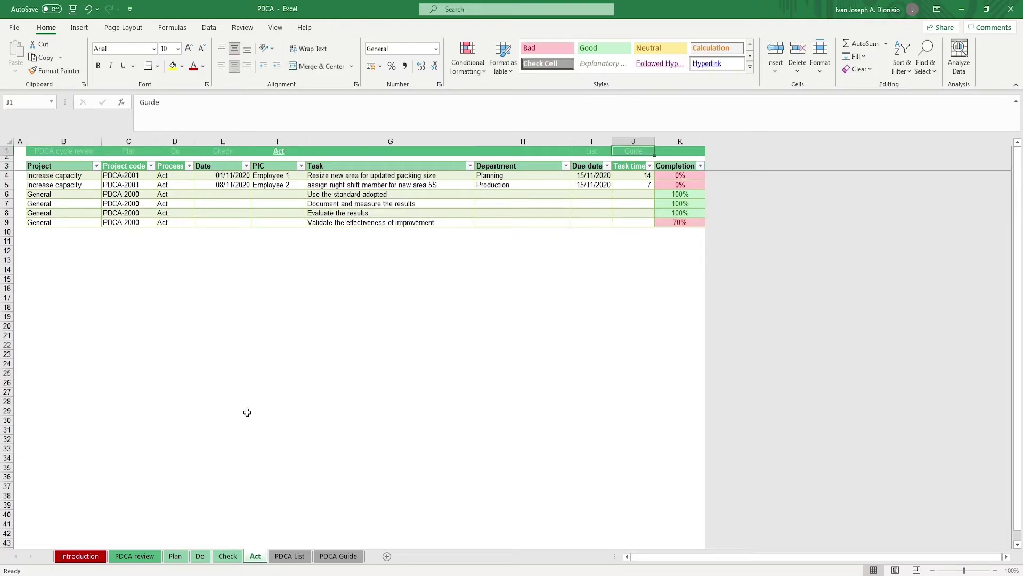
{"action": "left_click", "coordinate": [684, 169]}
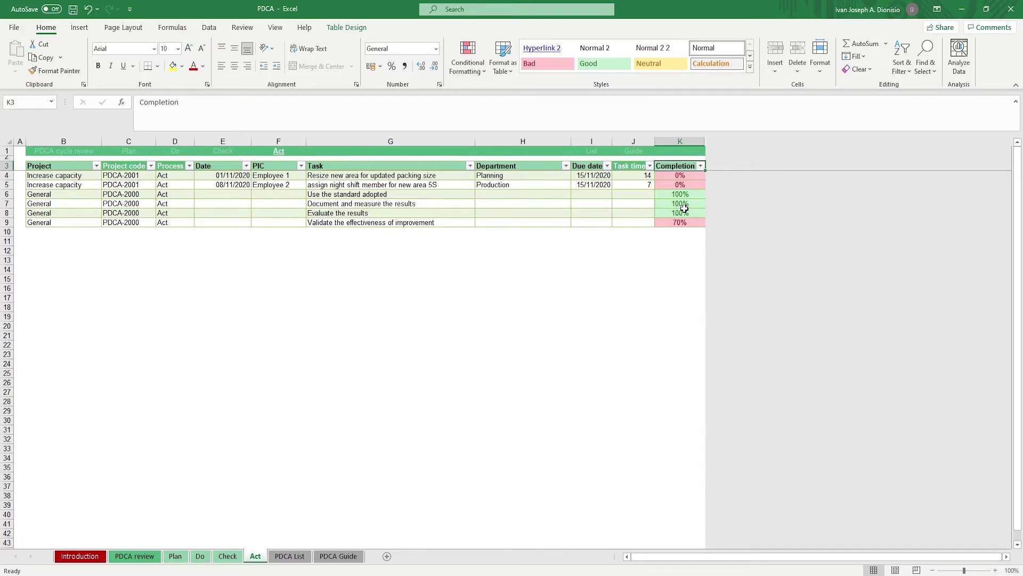
Step: On the PDCA review dashboard, highlight the Plan, Do and Act task lists, then refresh the summary
{"action": "left_click", "coordinate": [149, 557]}
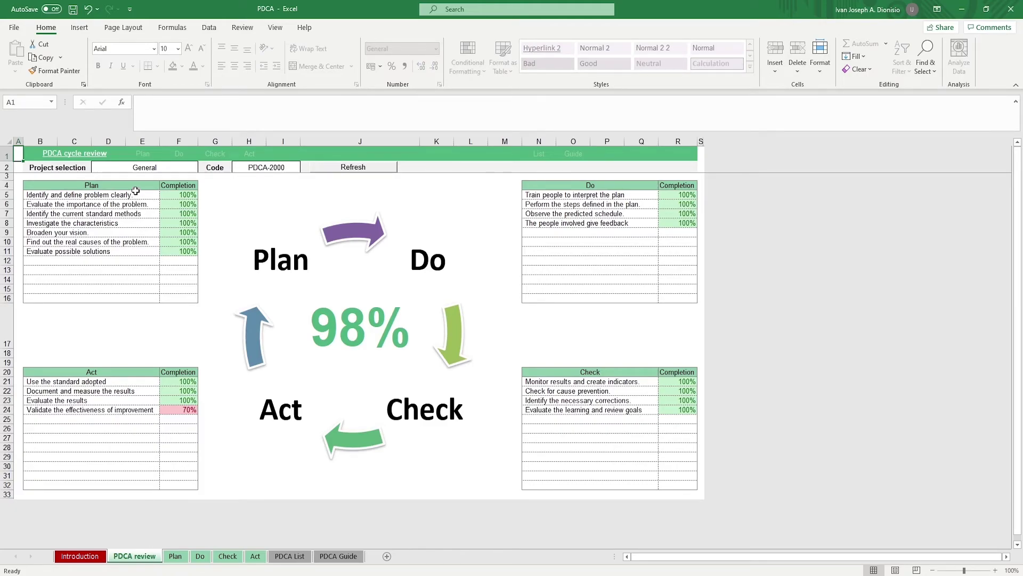
{"action": "left_click_drag", "start_coordinate": [136, 186], "coordinate": [137, 295]}
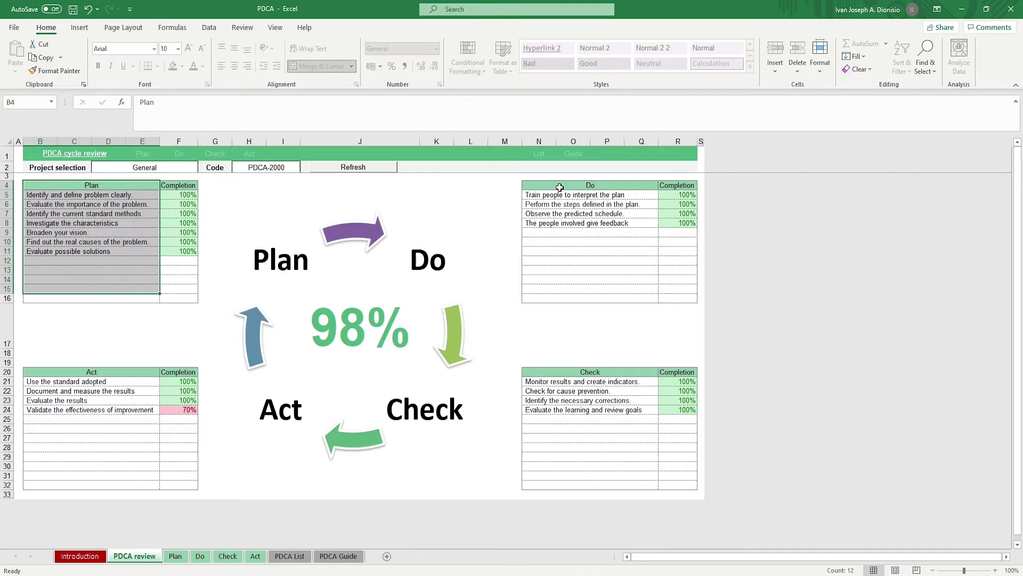
{"action": "left_click_drag", "start_coordinate": [557, 187], "coordinate": [557, 258]}
{"action": "left_click_drag", "start_coordinate": [66, 373], "coordinate": [66, 410]}
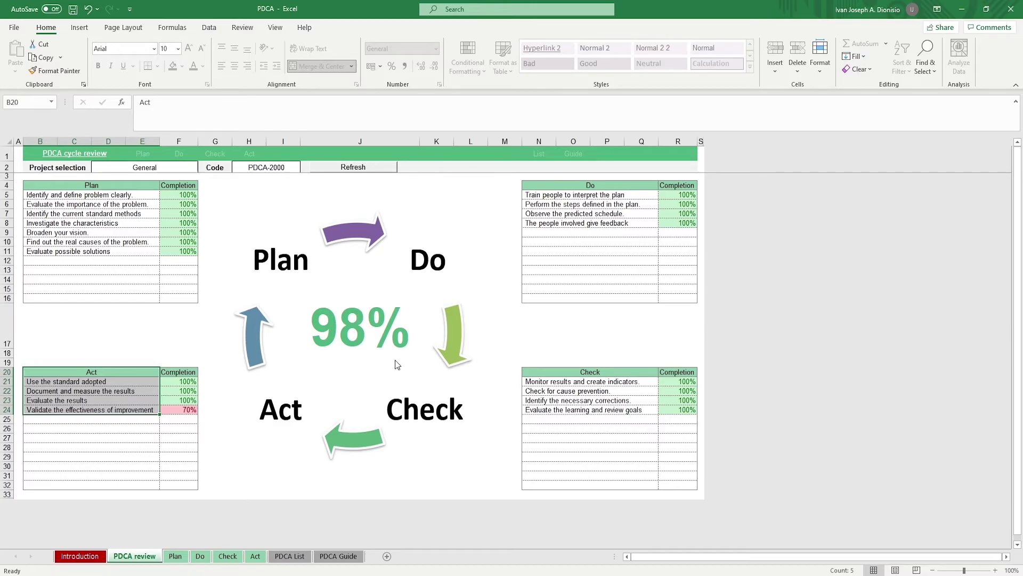
{"action": "left_click", "coordinate": [342, 175]}
Step: Show the PDCA Guide sheet from the top, starting with its Plan steps
{"action": "left_click", "coordinate": [321, 556]}
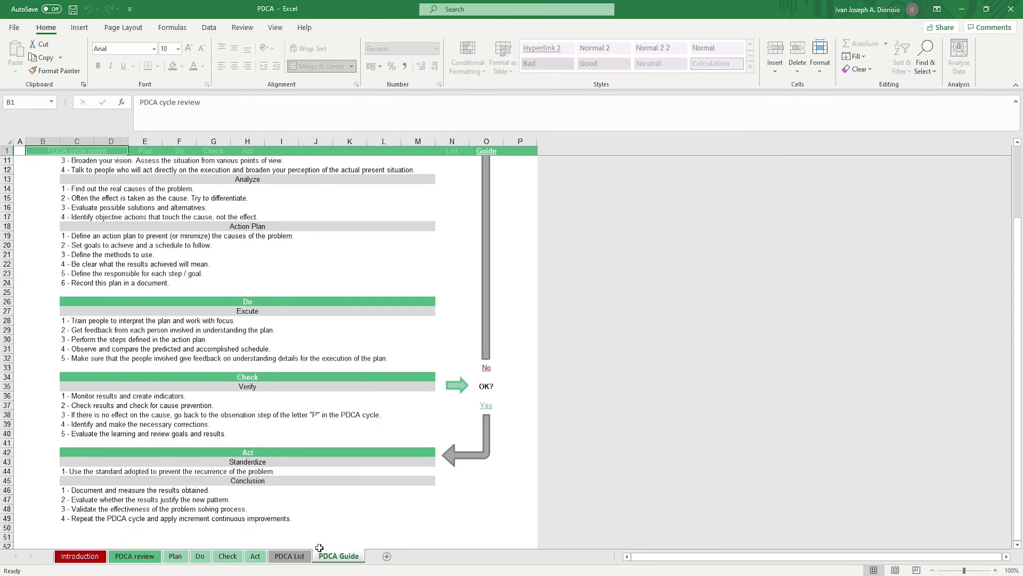
{"action": "scroll", "coordinate": [319, 452], "scroll_direction": "up", "scroll_amount": 3}
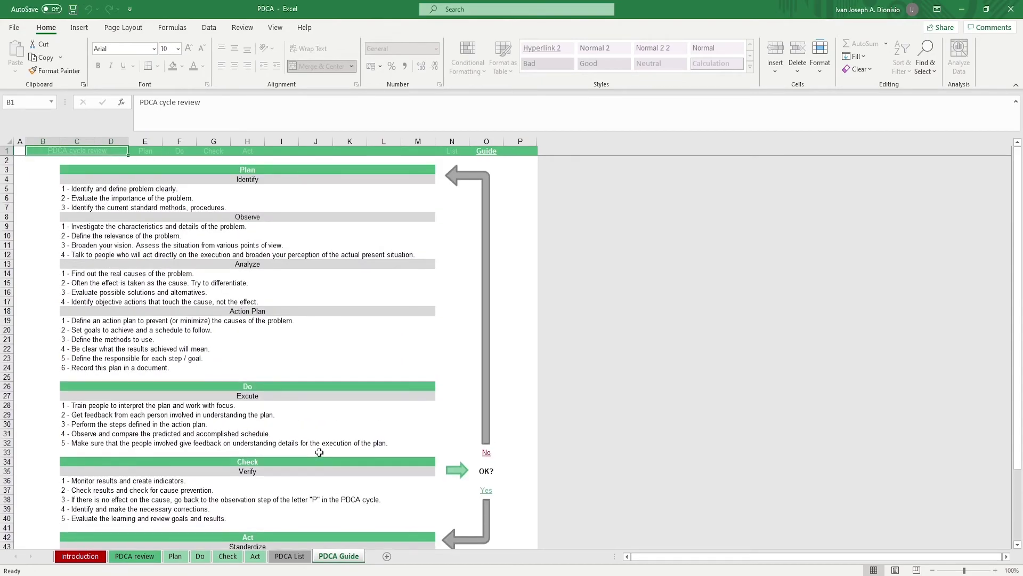